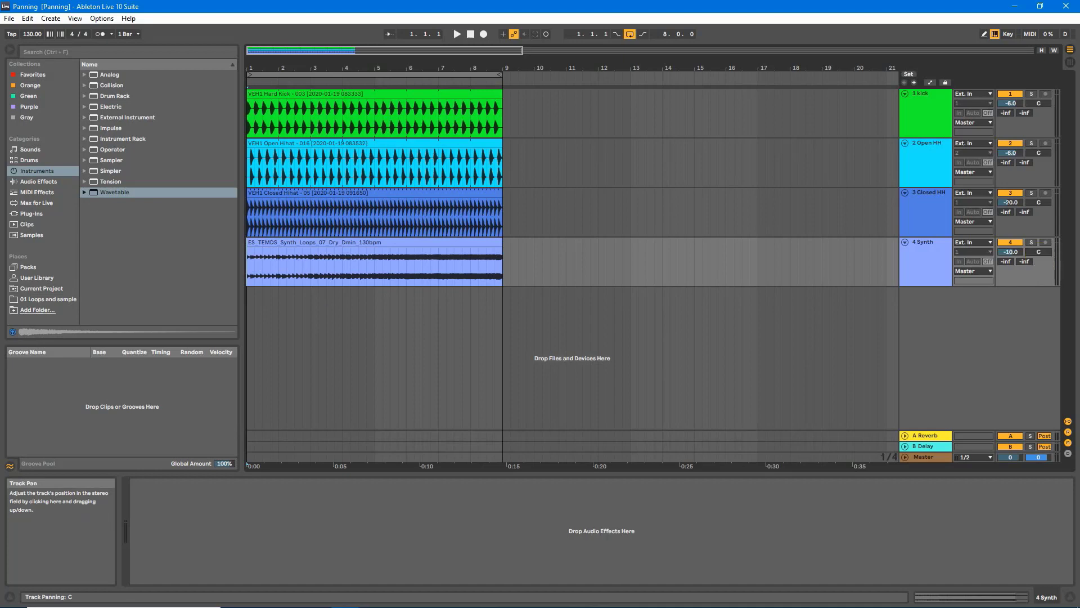
- Try the 4 Synth pan left and right, then reset it to centre
drag(1039, 252, 1038, 275)
drag(1039, 252, 1038, 215)
click(1038, 254)
double_click(1039, 254)
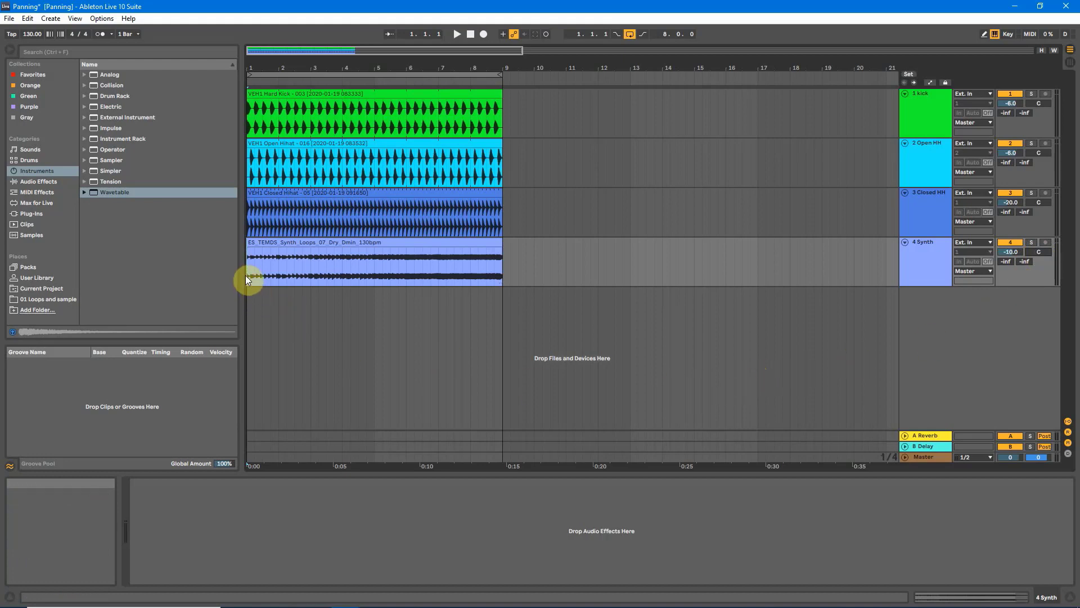
- Solo 4 Synth and sweep its pan during playback, finishing back at centre
click(1030, 242)
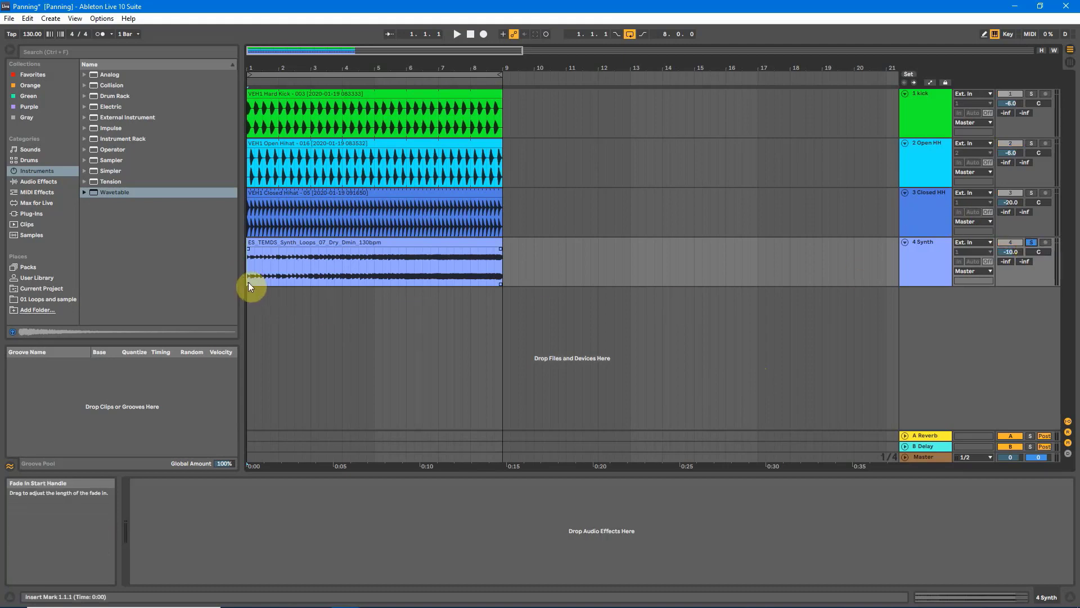
key(space)
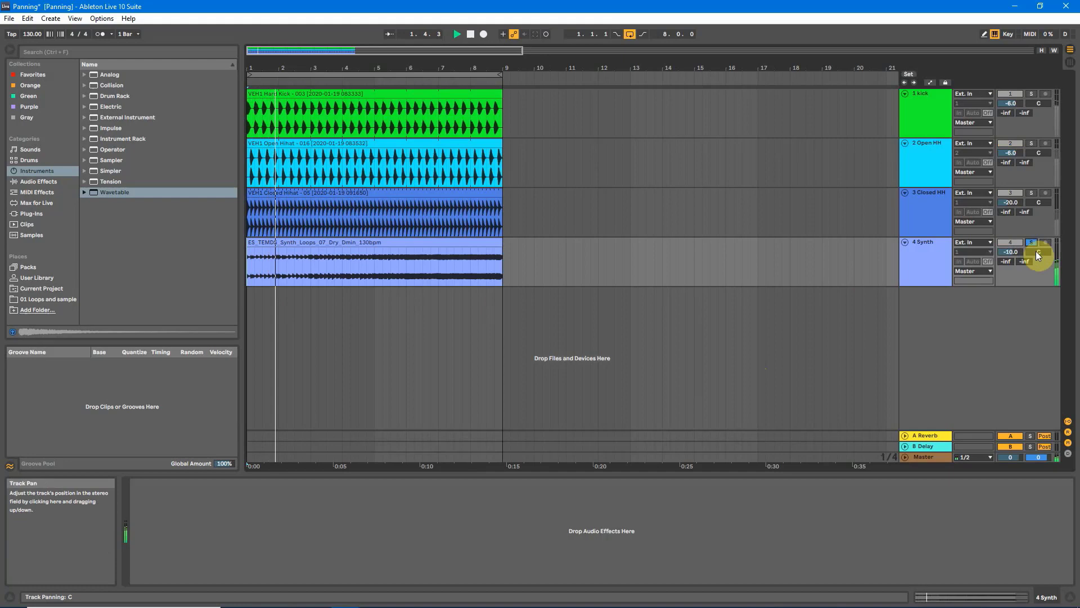
mouse_move(1038, 254)
mouse_down()
mouse_move(1038, 284)
mouse_move(1038, 227)
mouse_move(1031, 262)
mouse_up()
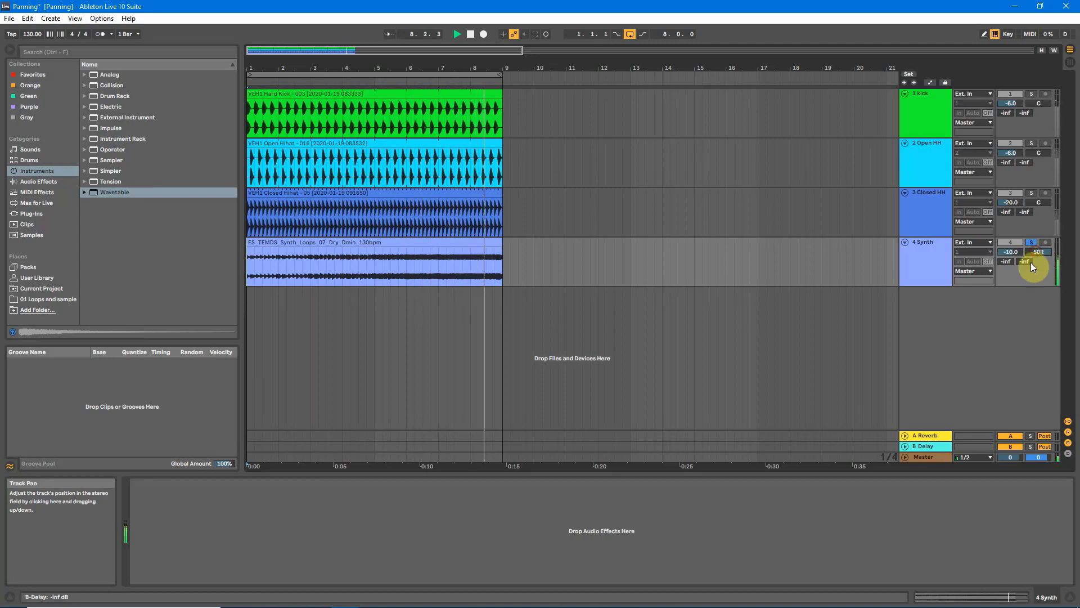
key(Delete)
key(space)
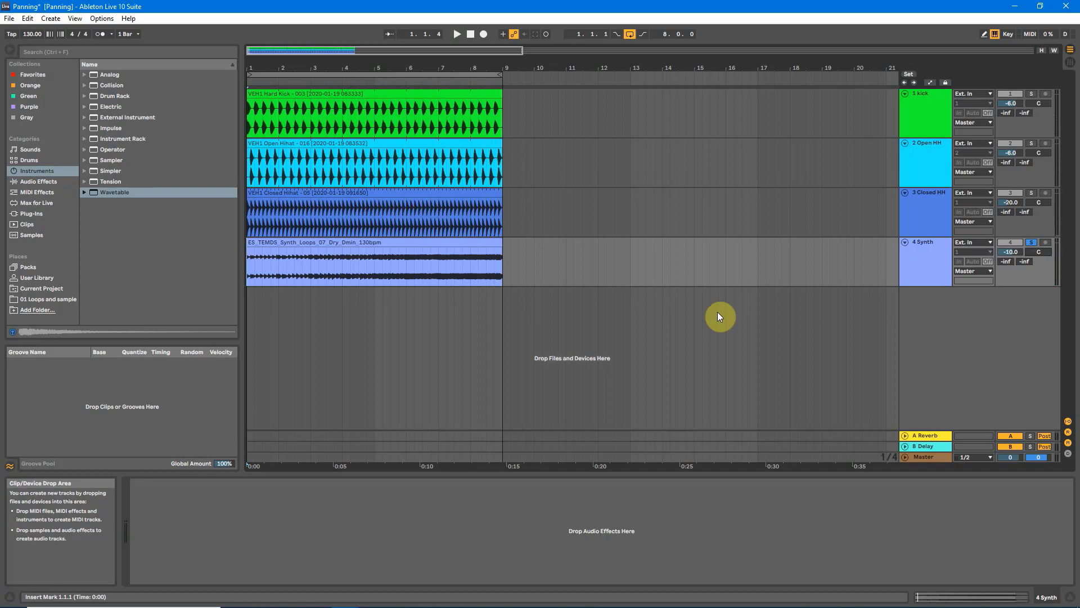
drag(1044, 252, 1041, 270)
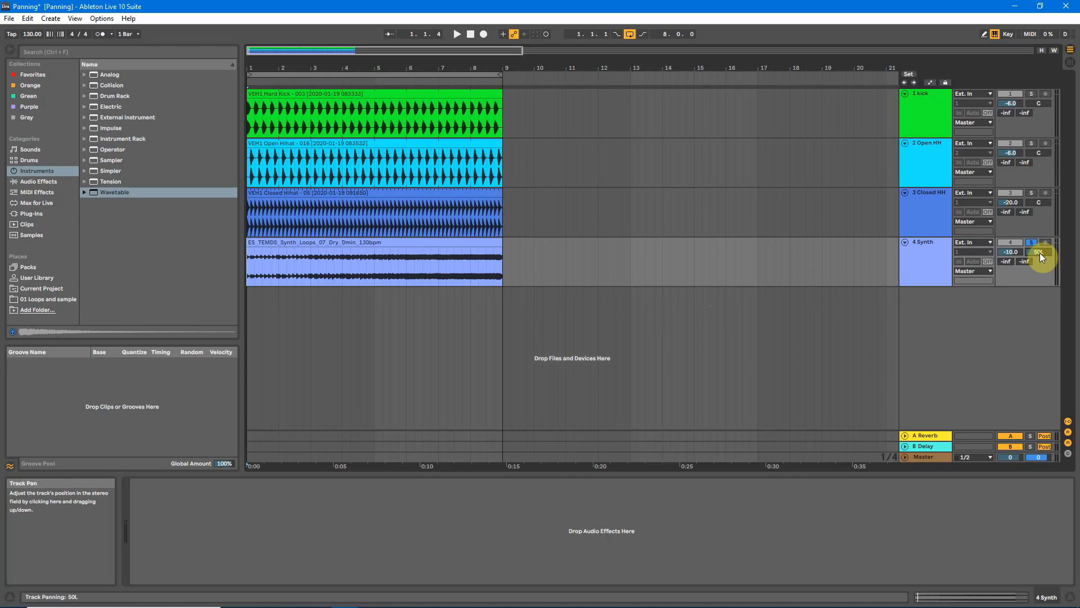
drag(1040, 252, 1040, 202)
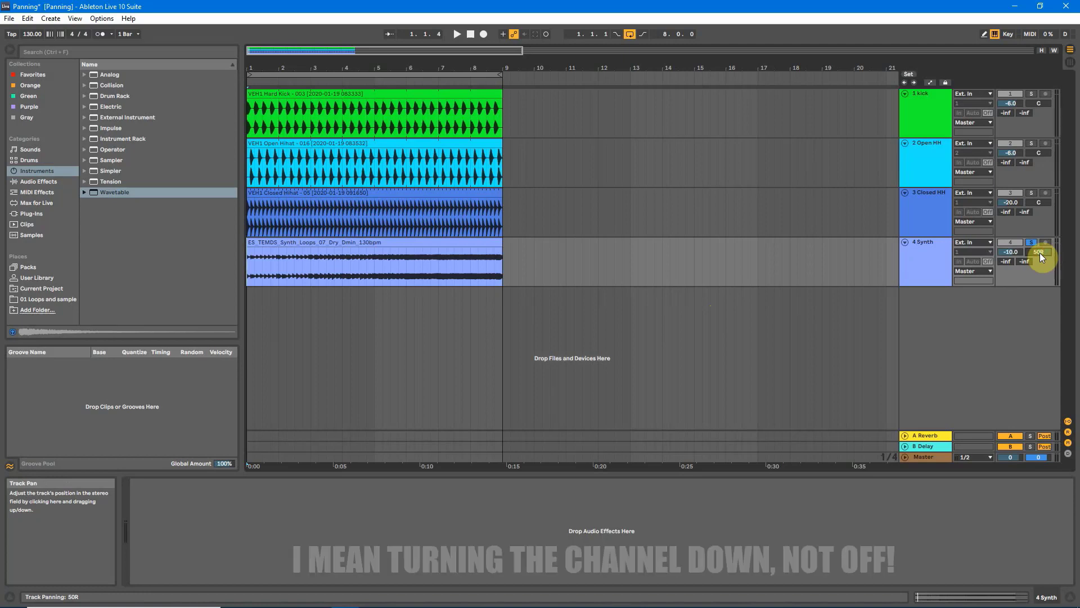
key(Delete)
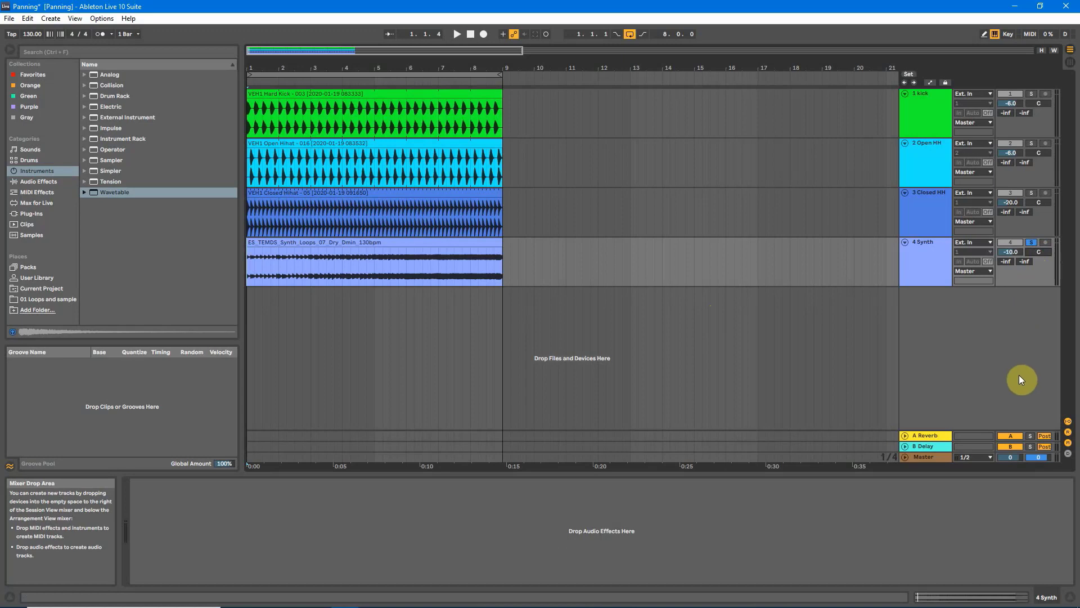
- Switch 4 Synth to Split Stereo Pan Mode and drag its right channel to 50L
right_click(1038, 252)
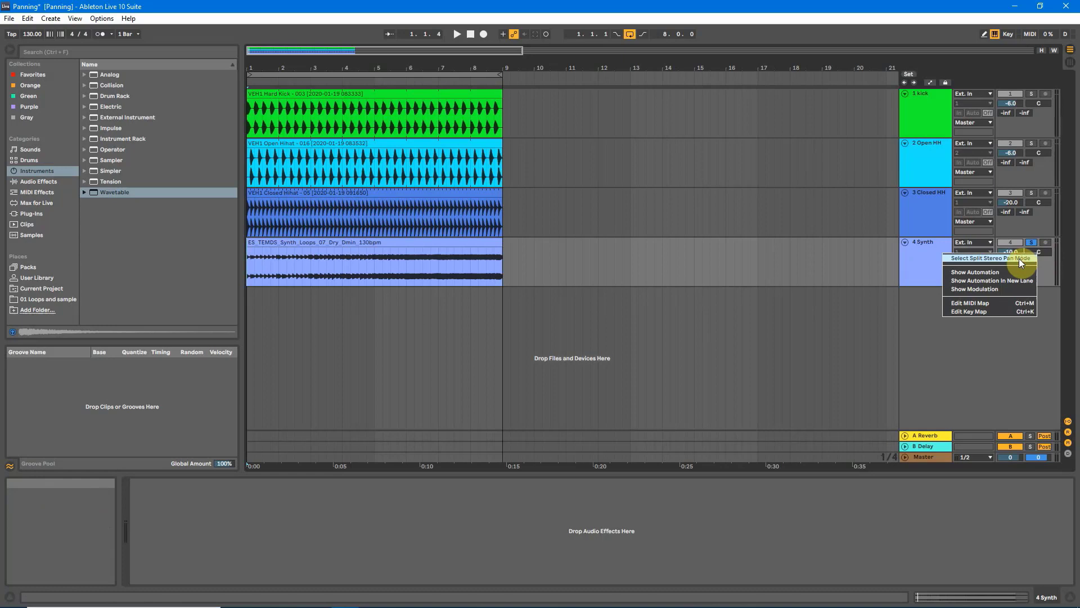
click(1018, 258)
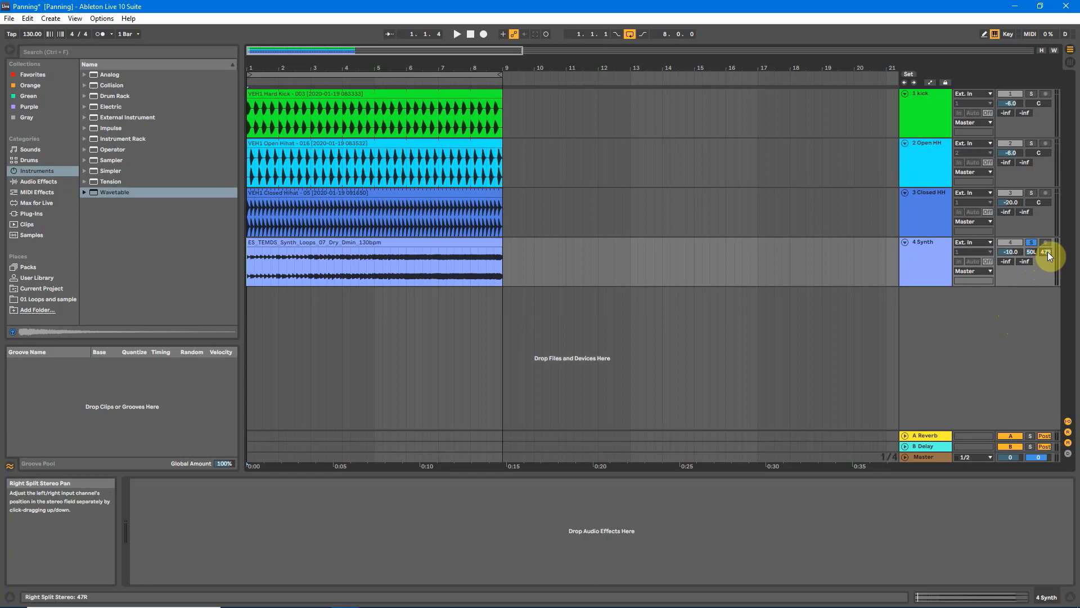
drag(1045, 252, 1044, 309)
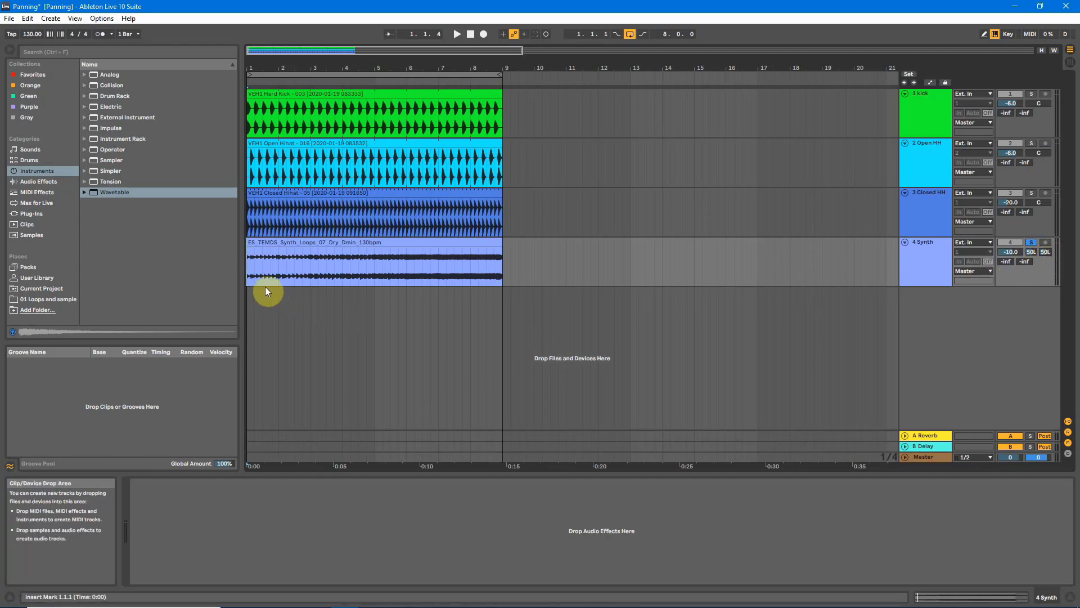
- Audition the loop, then move one synth channel across so it reads 50L/50R
key(space)
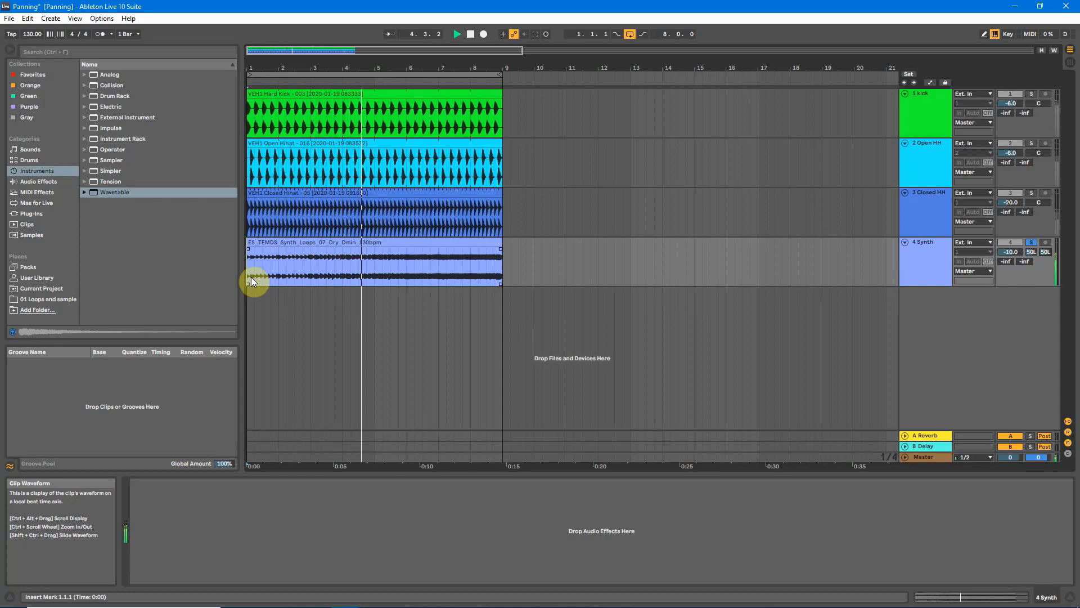
key(space)
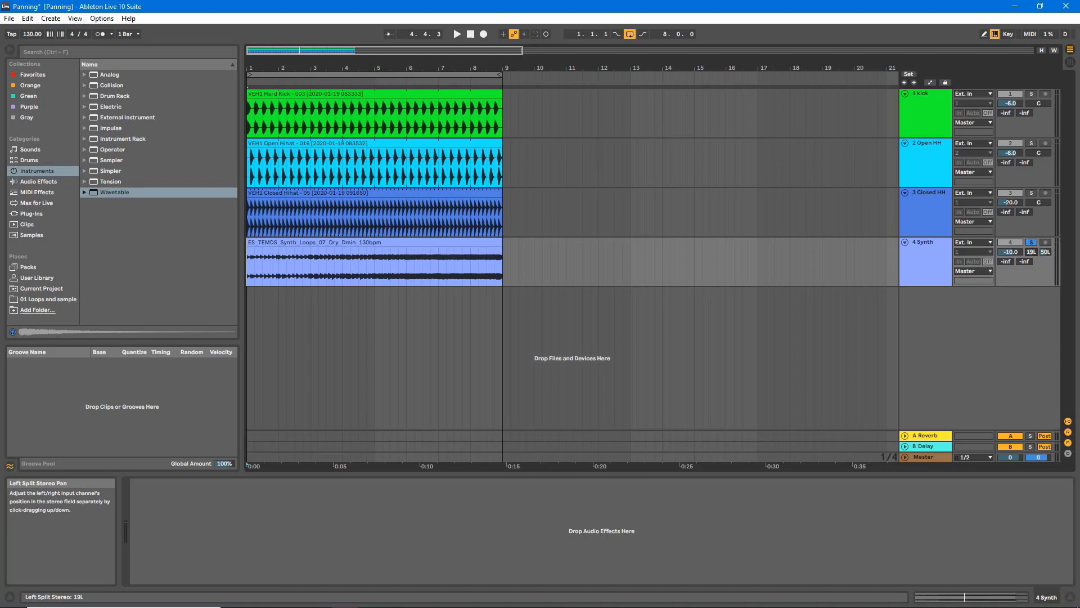
drag(1031, 251, 1046, 202)
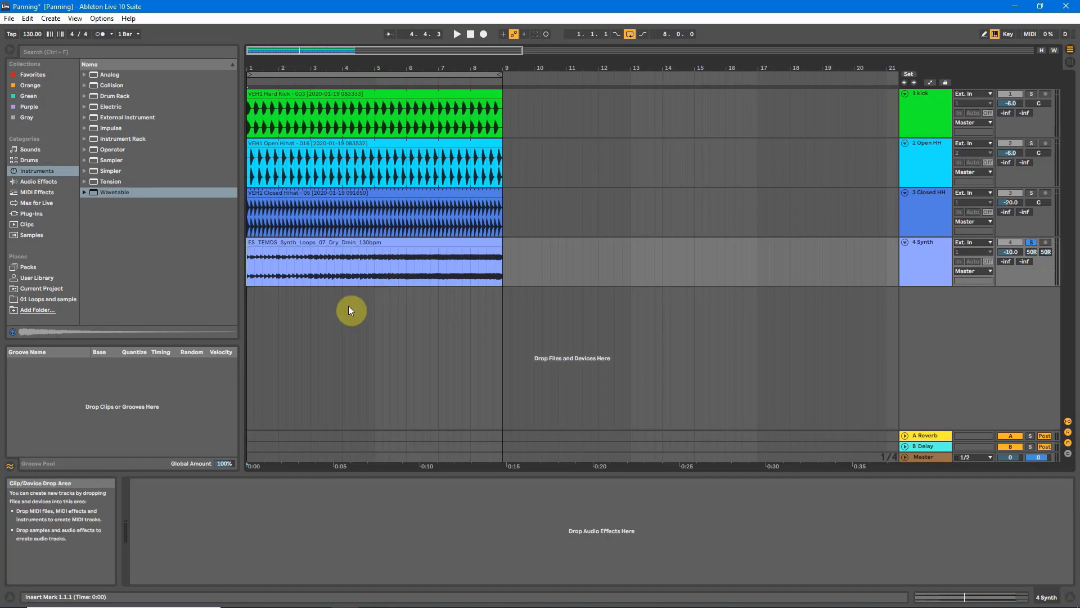
key(space)
- Stop playback, set the start at the Open Hihat clip's beginning, and play the full loop
click(271, 169)
key(space)
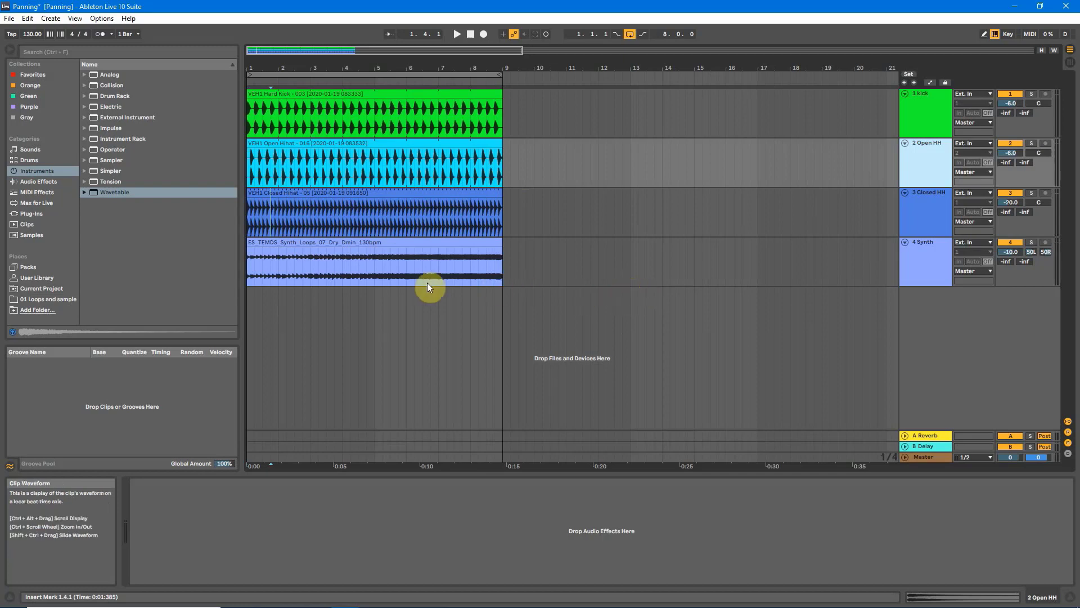
click(249, 181)
click(247, 178)
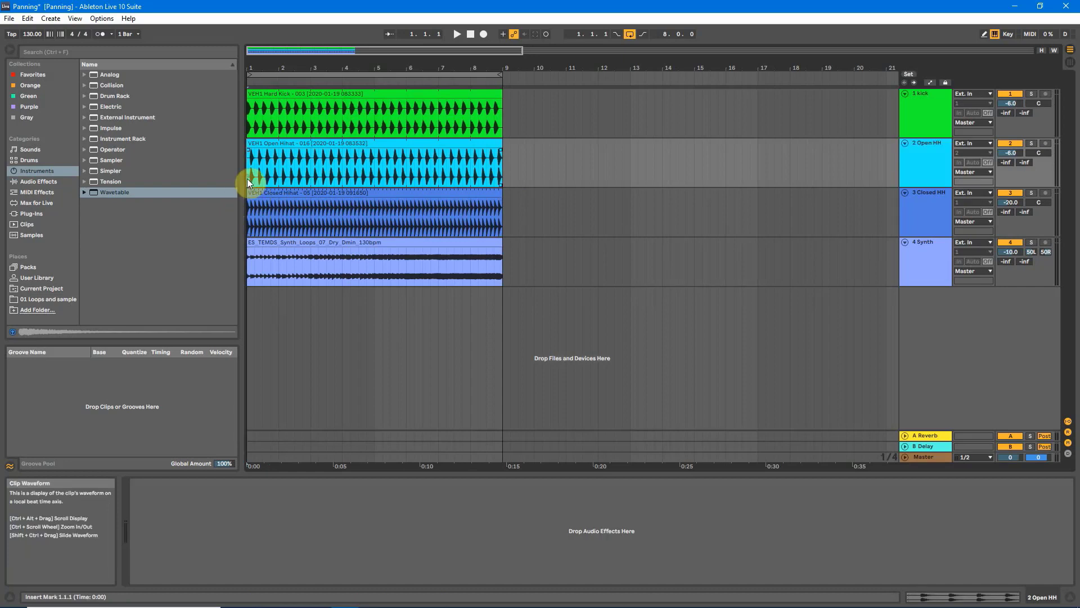
key(space)
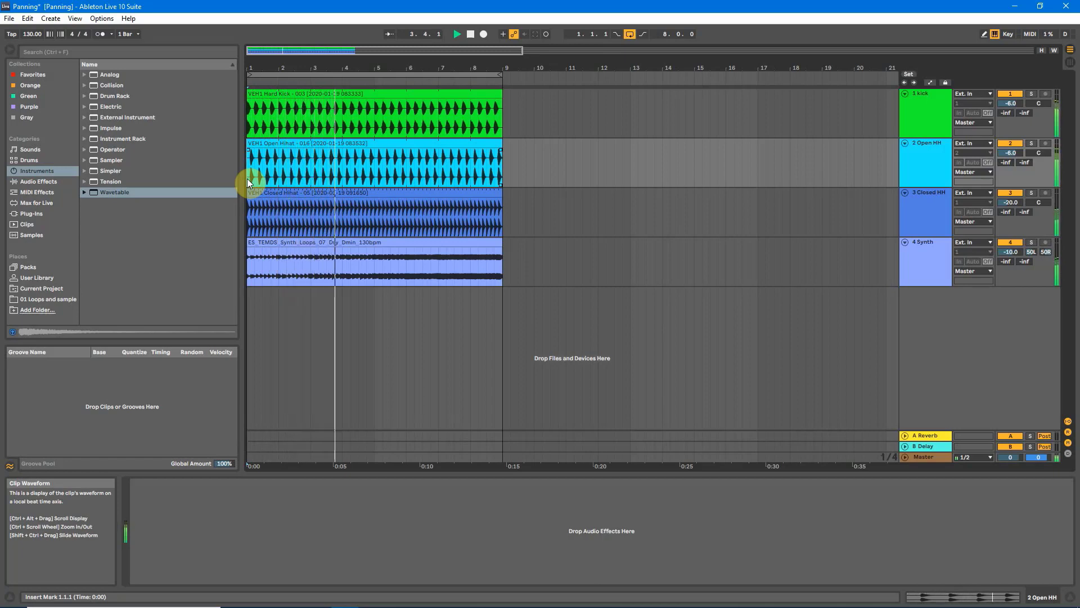
key(space)
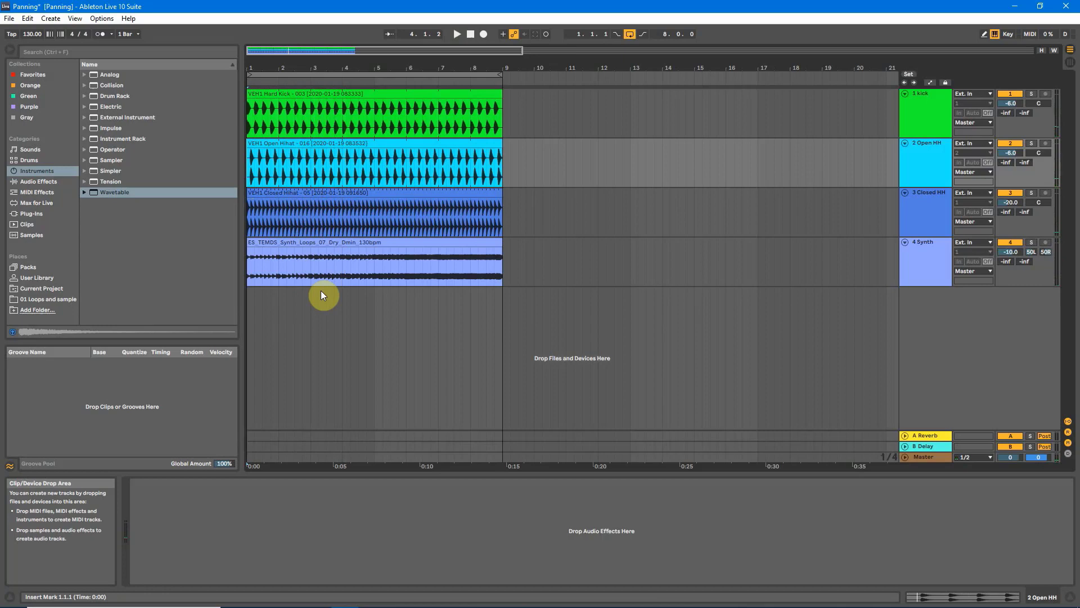
- Put Open HH in Split Stereo Pan Mode with both channels at 18L
click(315, 145)
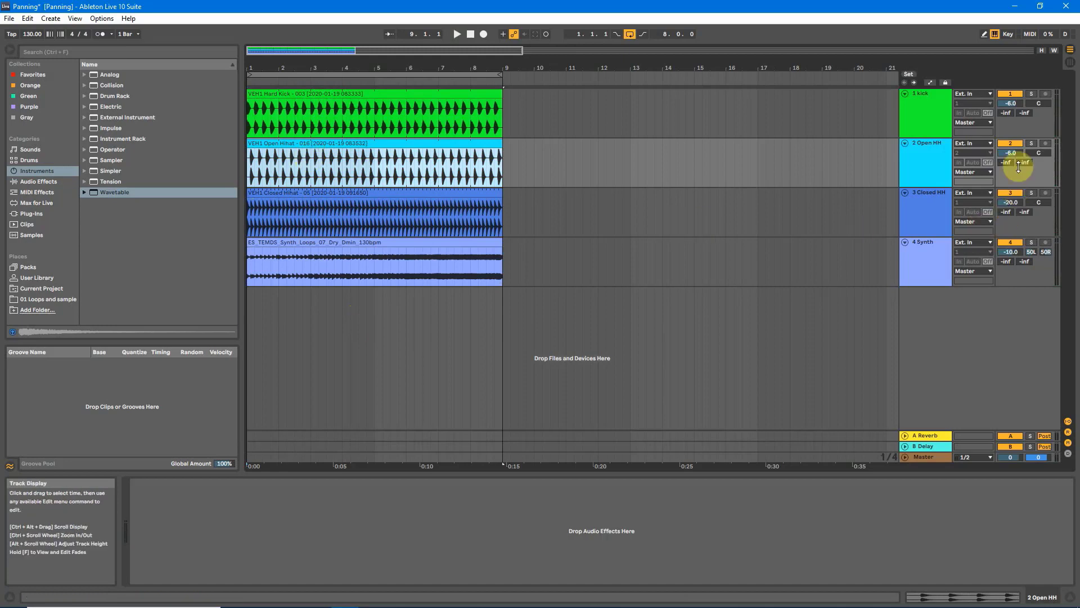
right_click(1035, 152)
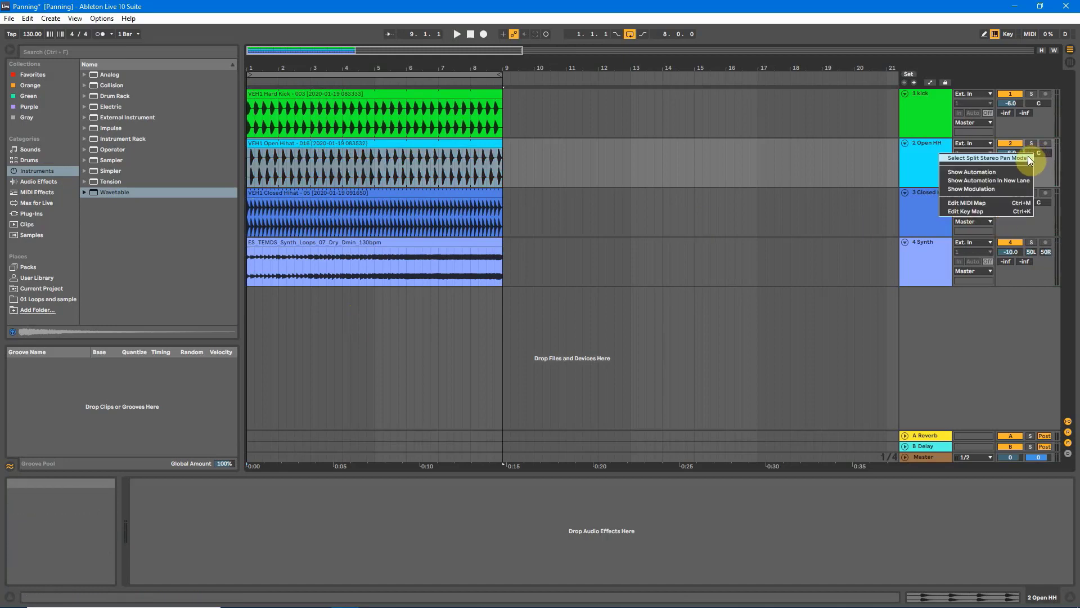
click(1028, 157)
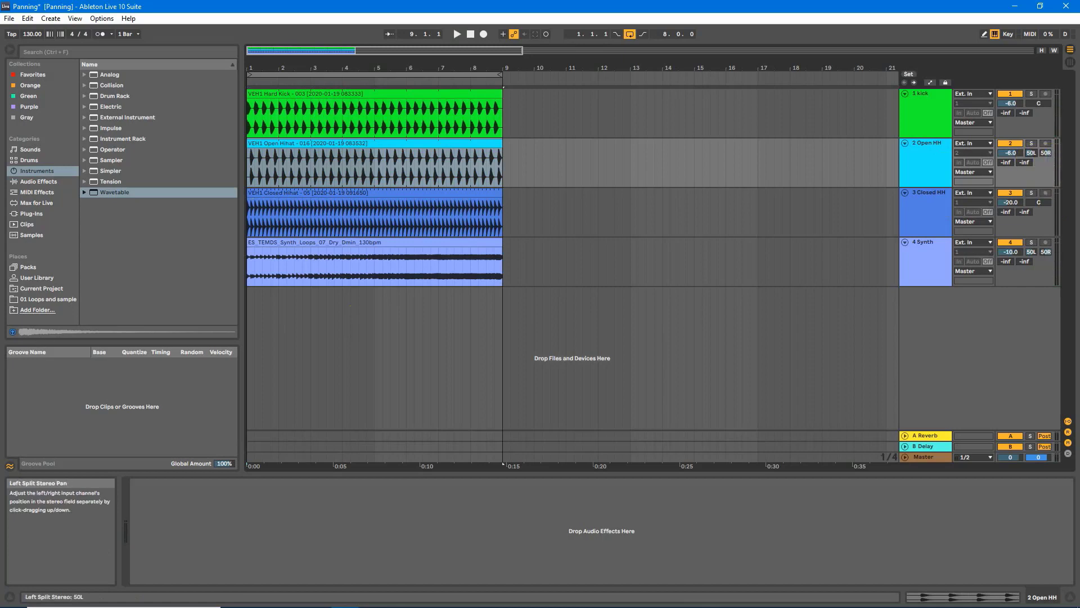
drag(1029, 153, 1029, 149)
drag(1046, 152, 1046, 161)
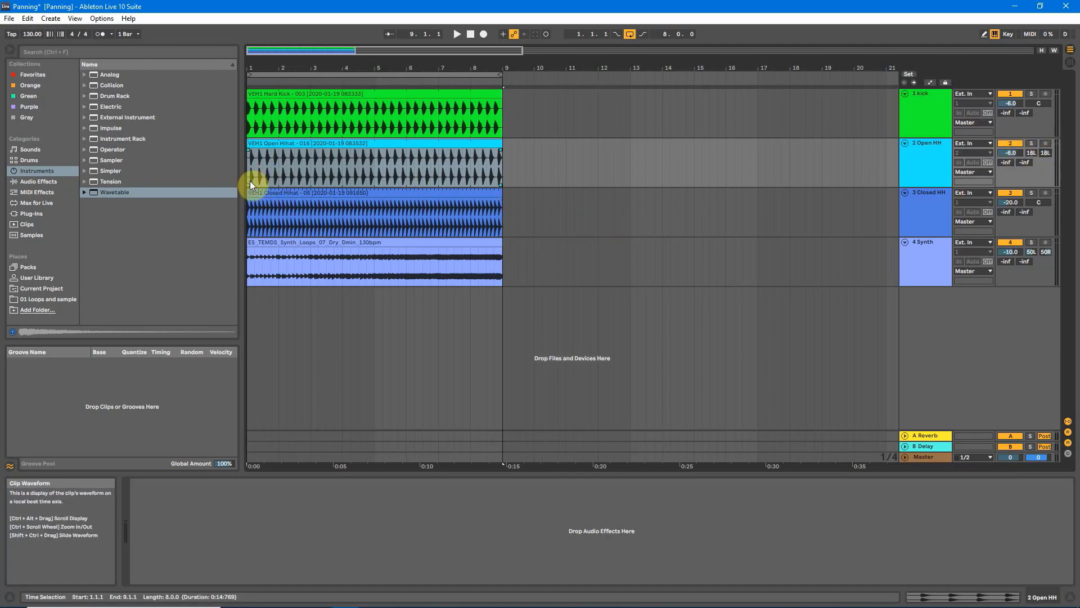
- Play and stop the loop to hear the Open HH panning, then reselect its clip
click(248, 176)
key(space)
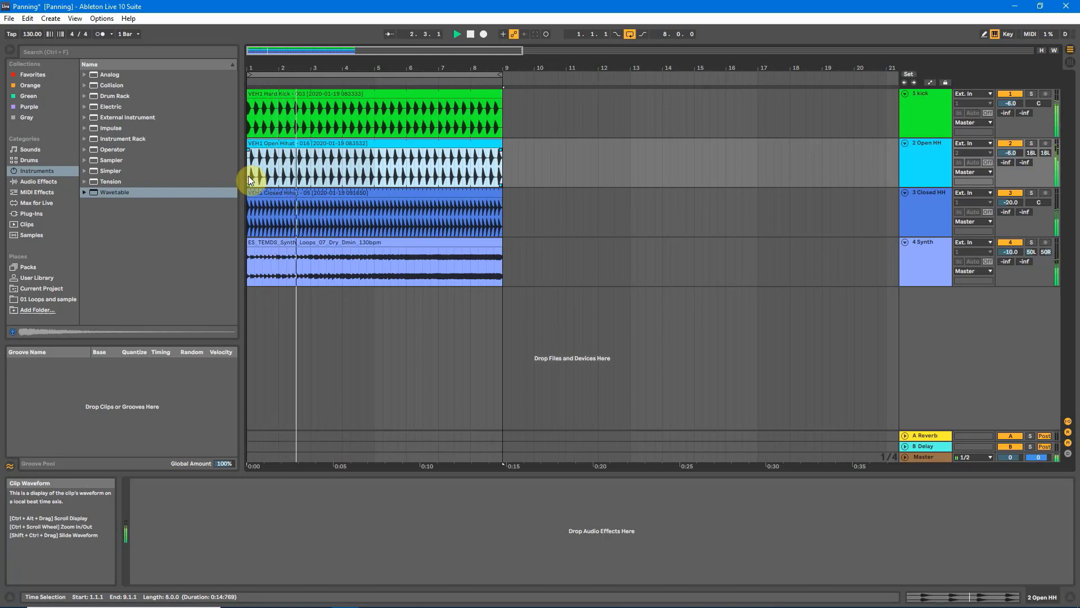
key(space)
click(258, 204)
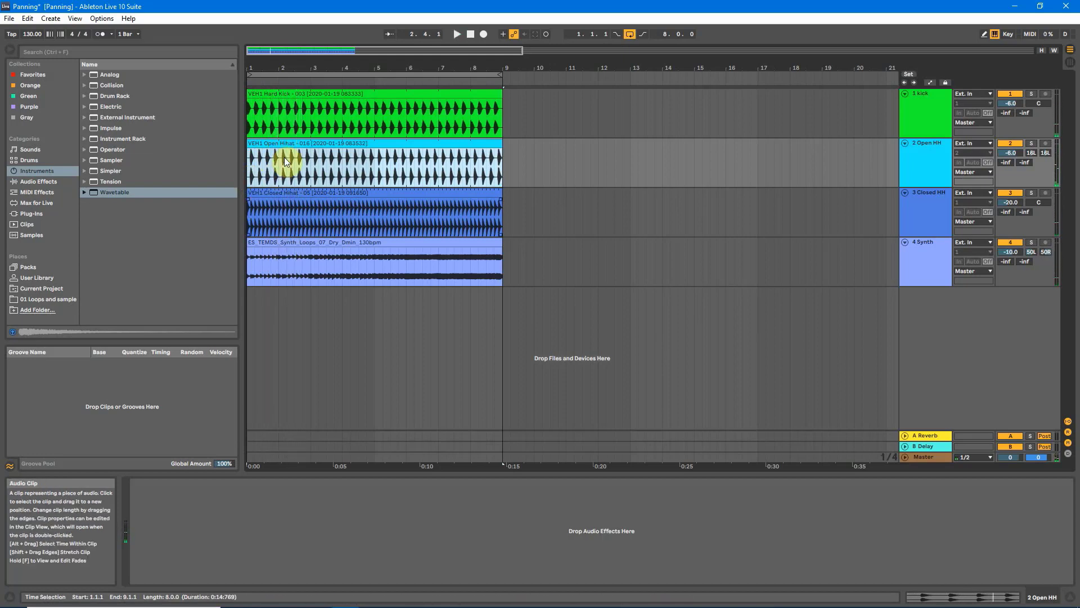
click(297, 144)
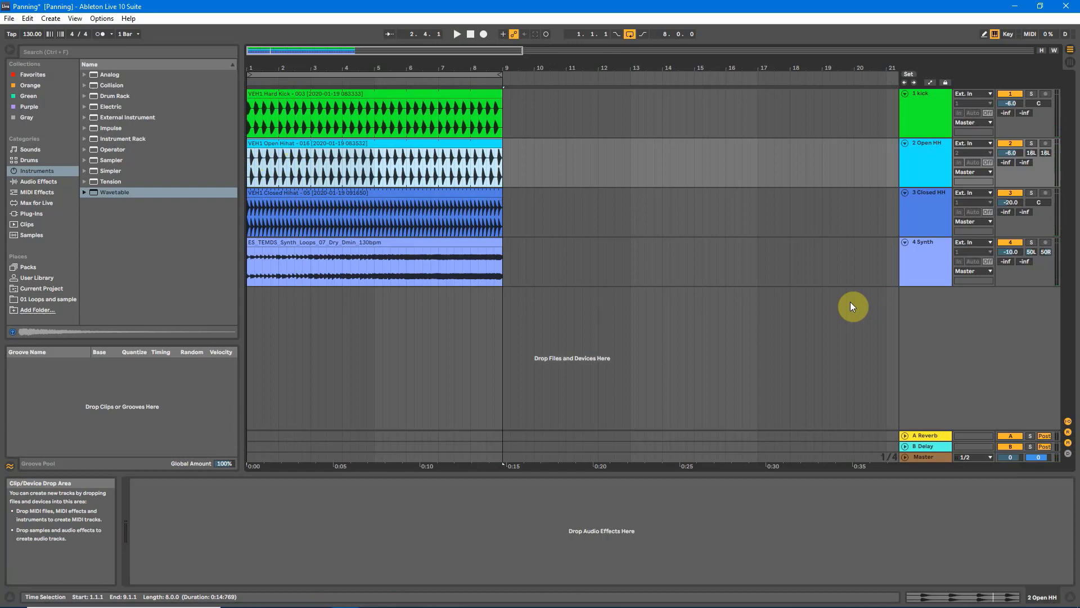
- Set Closed HH to split stereo with both channels at 16R, then audition the loop
click(1043, 217)
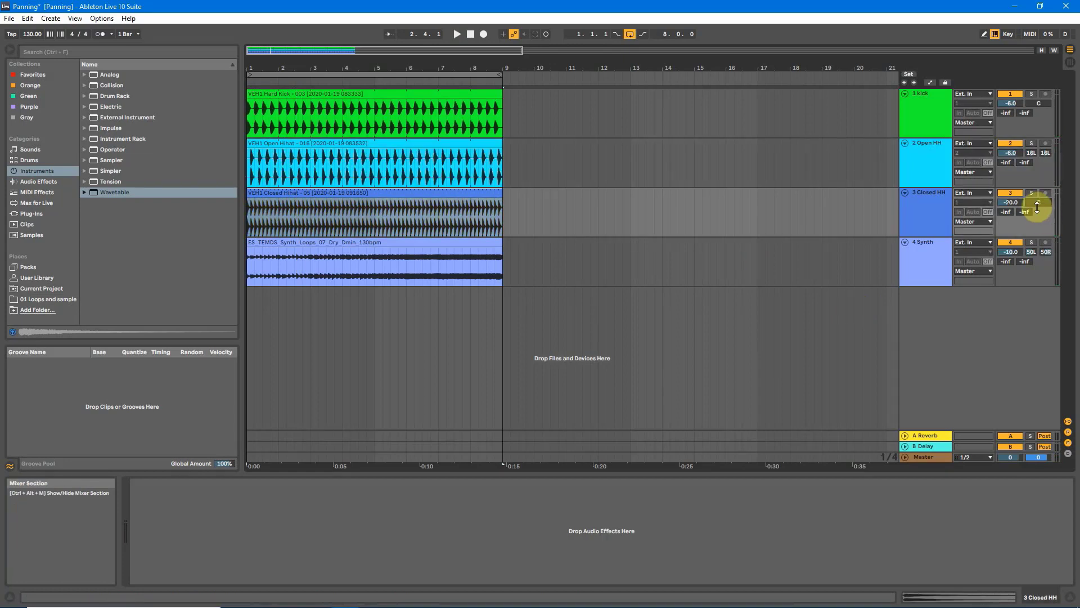
right_click(1036, 204)
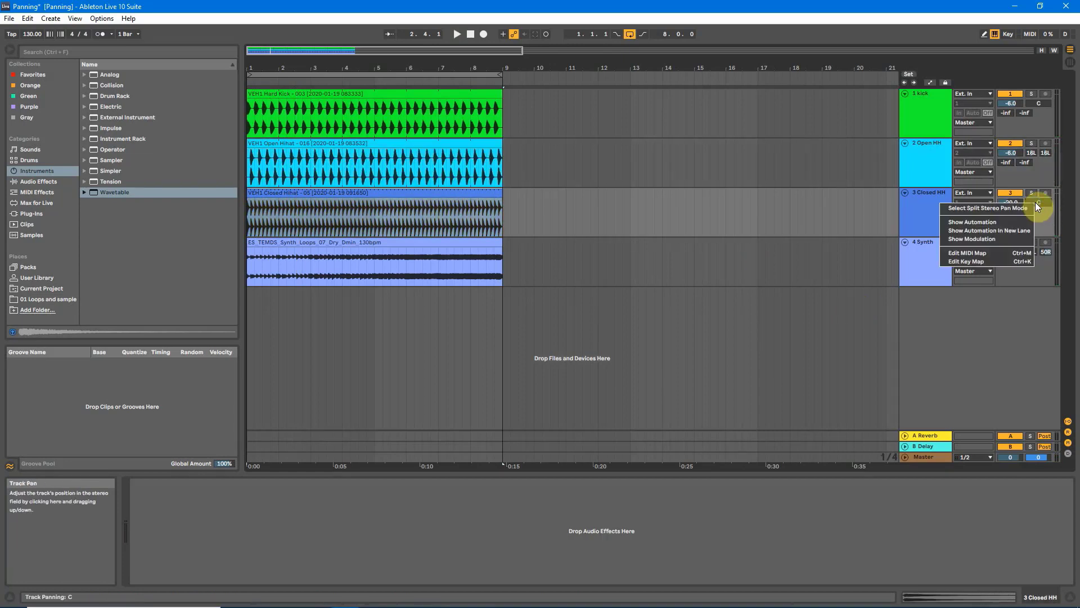
click(1005, 209)
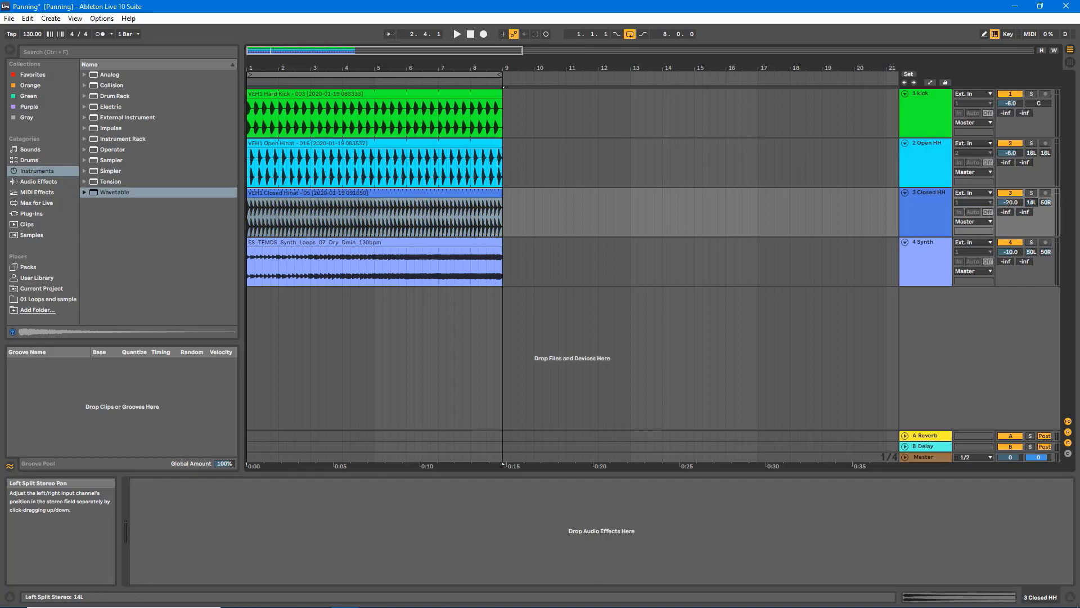
mouse_move(1031, 202)
mouse_down()
mouse_move(1056, 197)
mouse_move(1044, 202)
mouse_up()
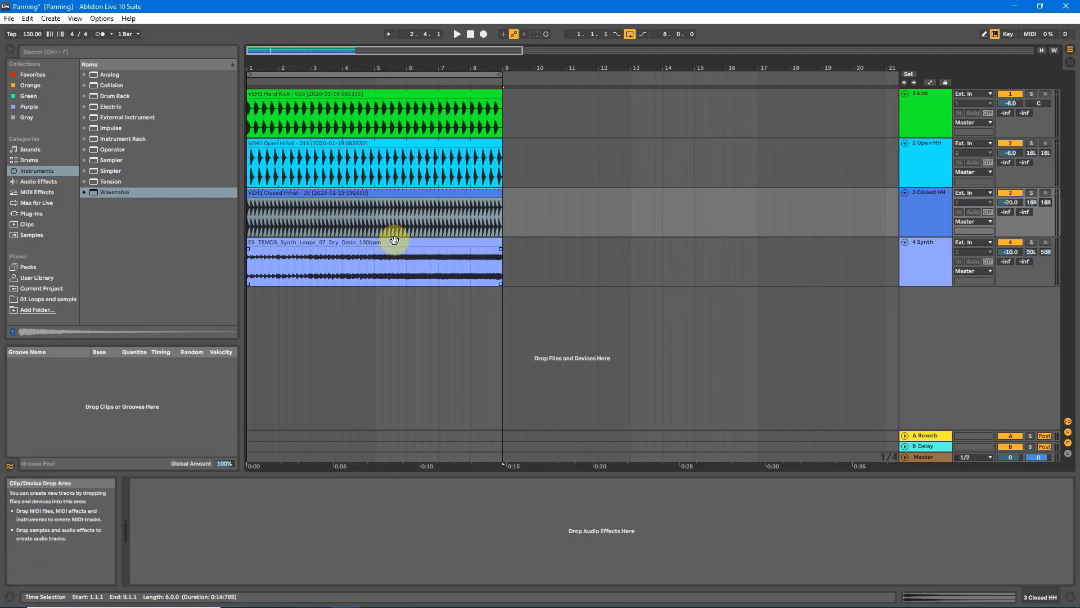
click(249, 228)
key(space)
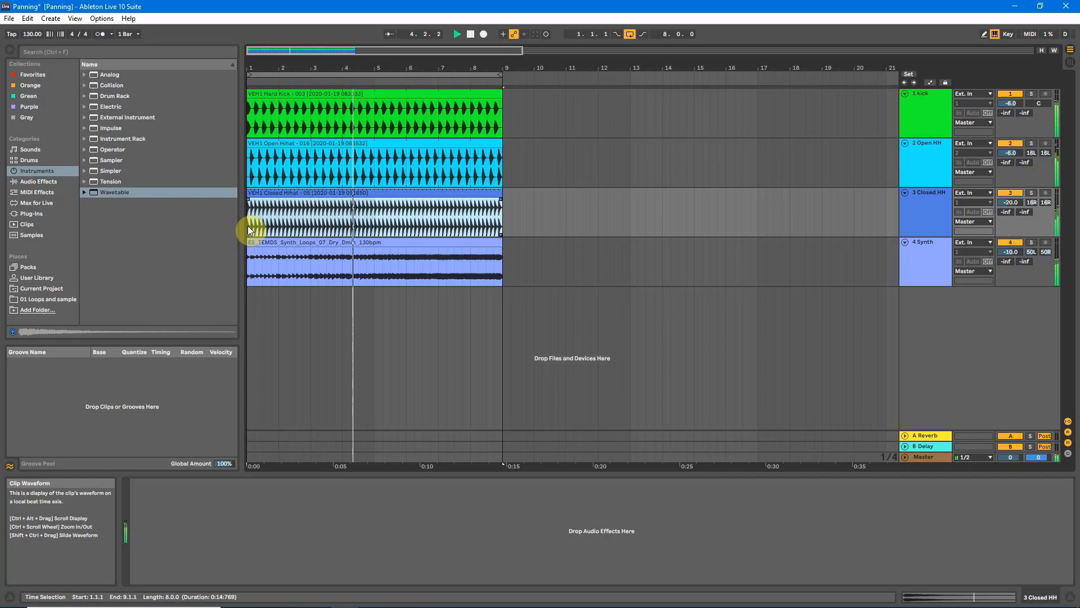
key(space)
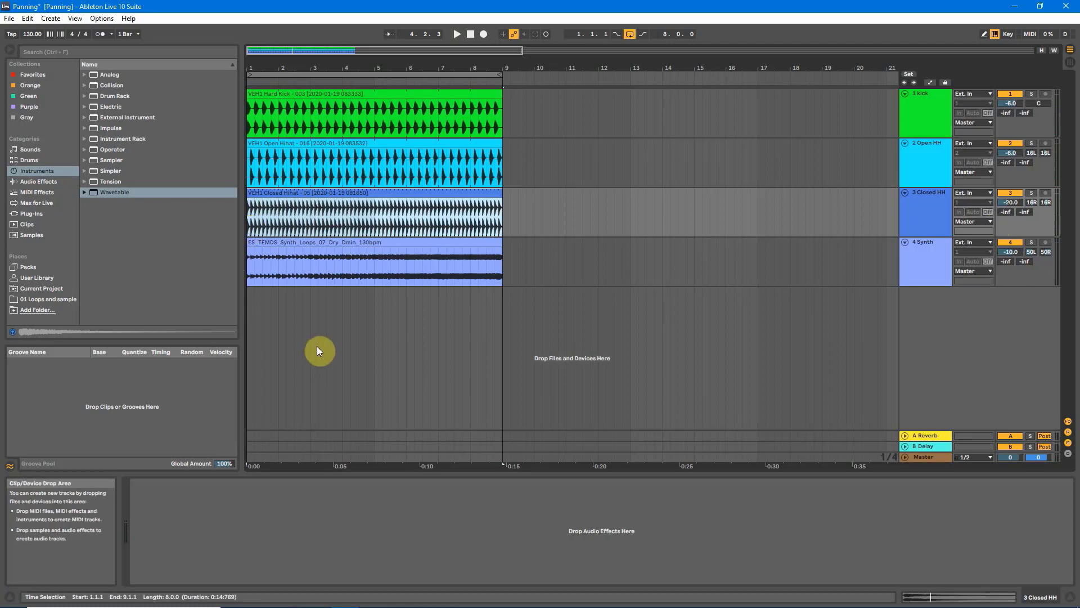
- Load Utility from Audio Effects onto 1 Kick and switch on its Mono button
click(384, 96)
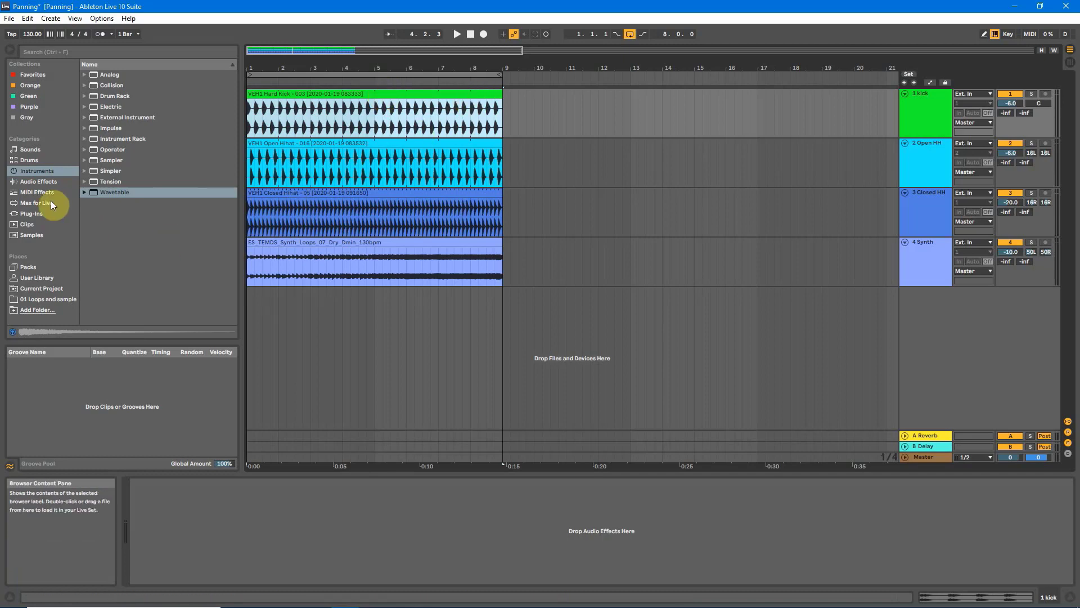
click(26, 182)
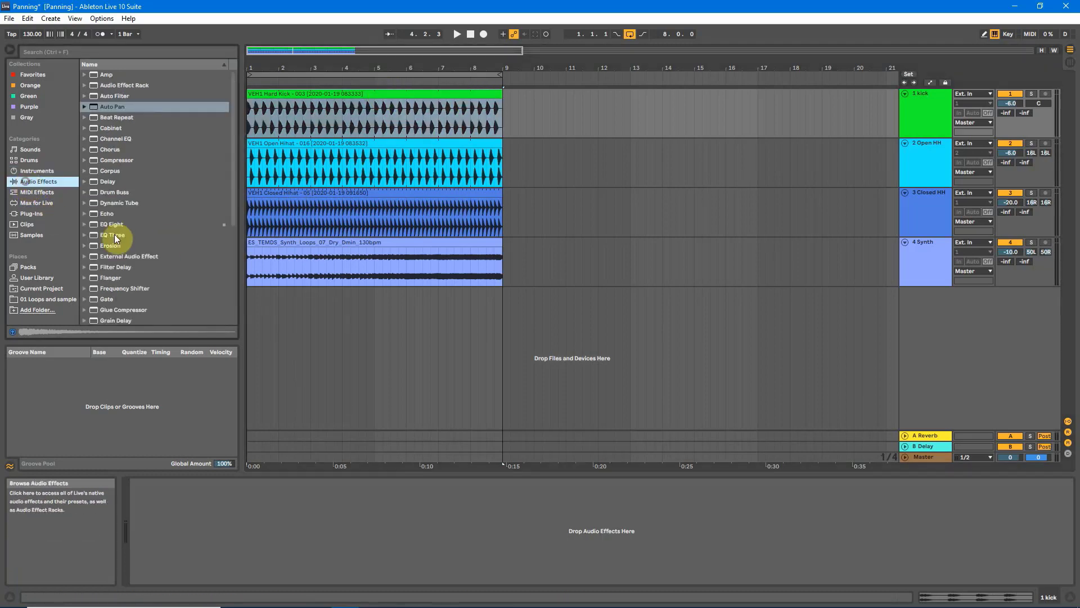
scroll(128, 228, down, 5)
click(109, 299)
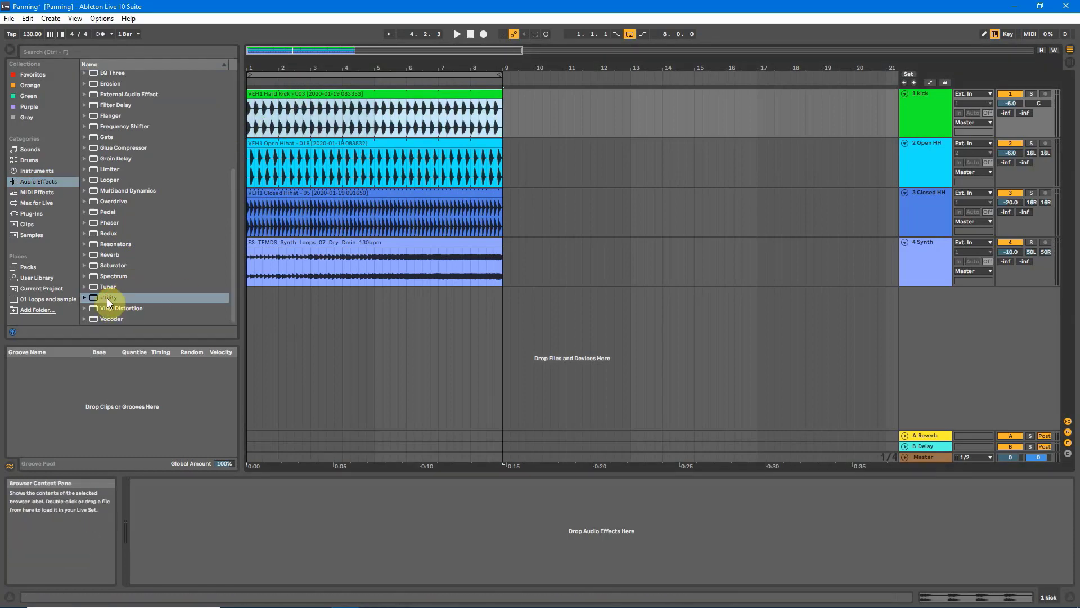
drag(108, 298, 169, 512)
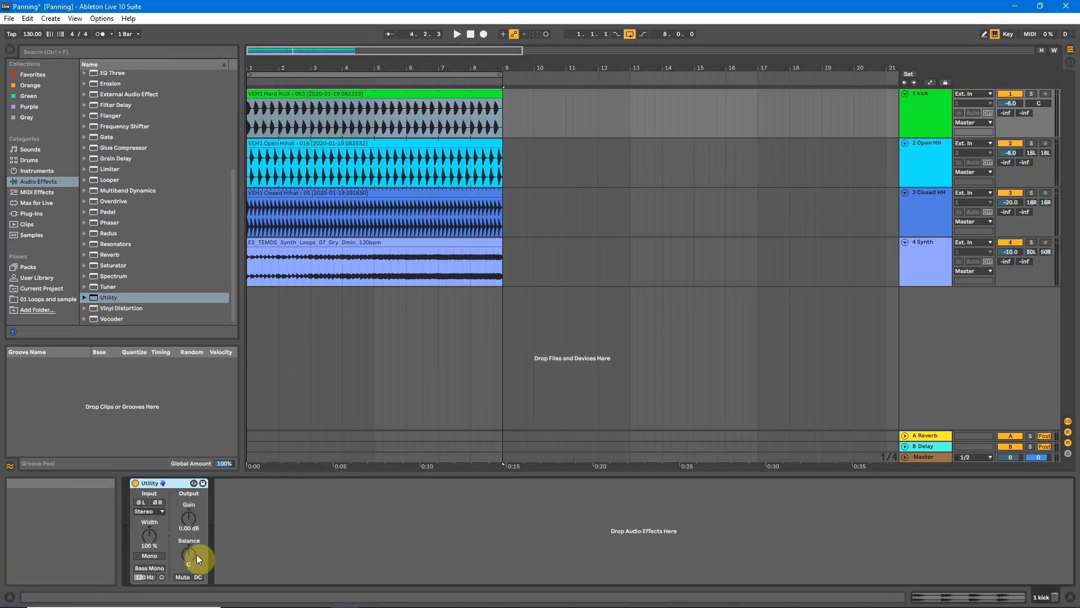
click(149, 557)
- Play and stop the loop to hear the mono kick
click(262, 272)
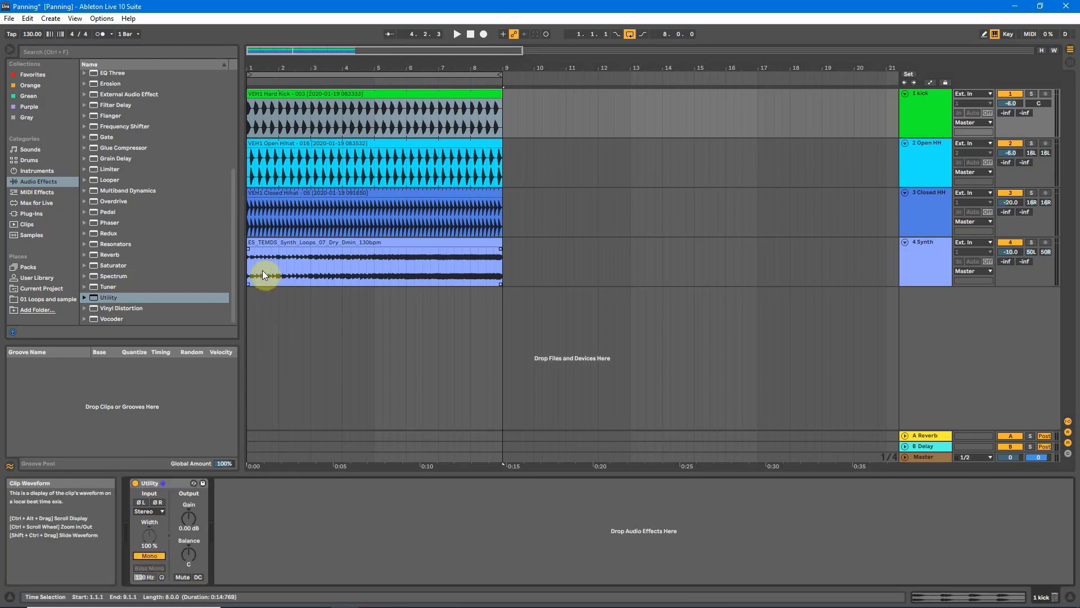
key(space)
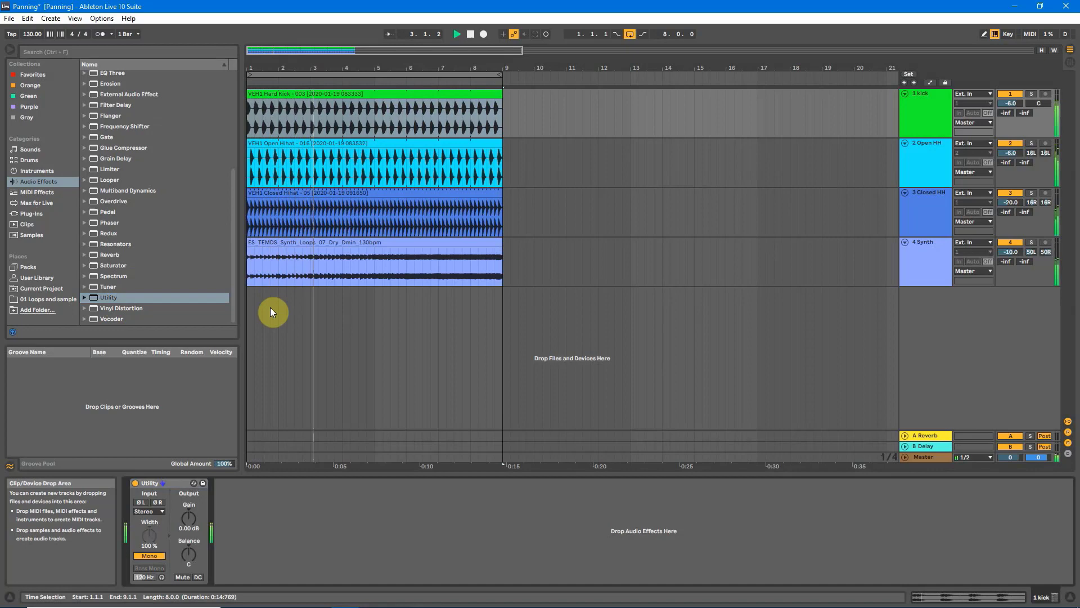
key(space)
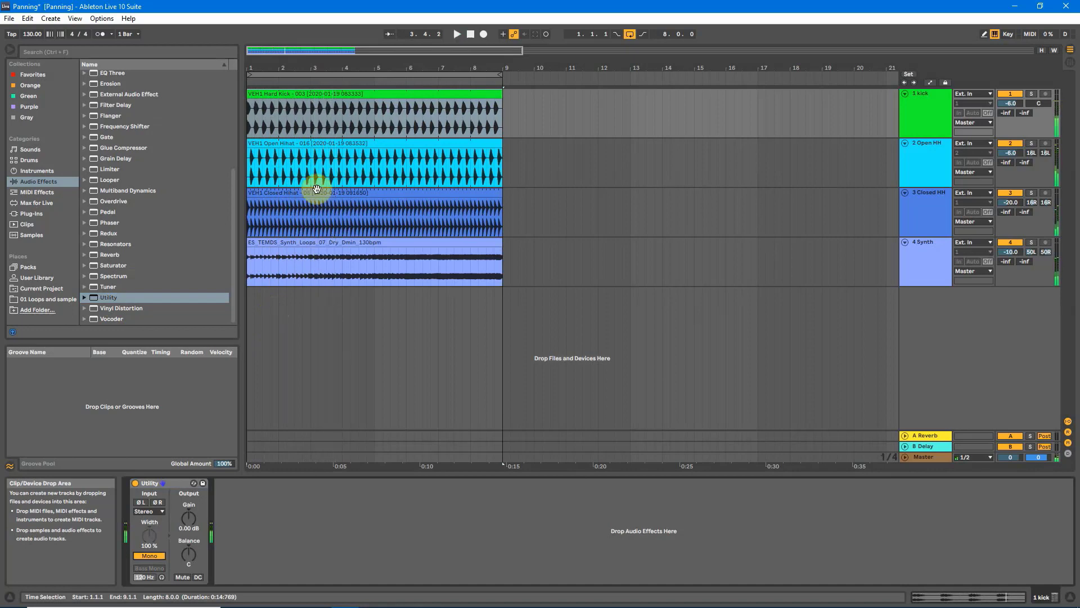
click(357, 91)
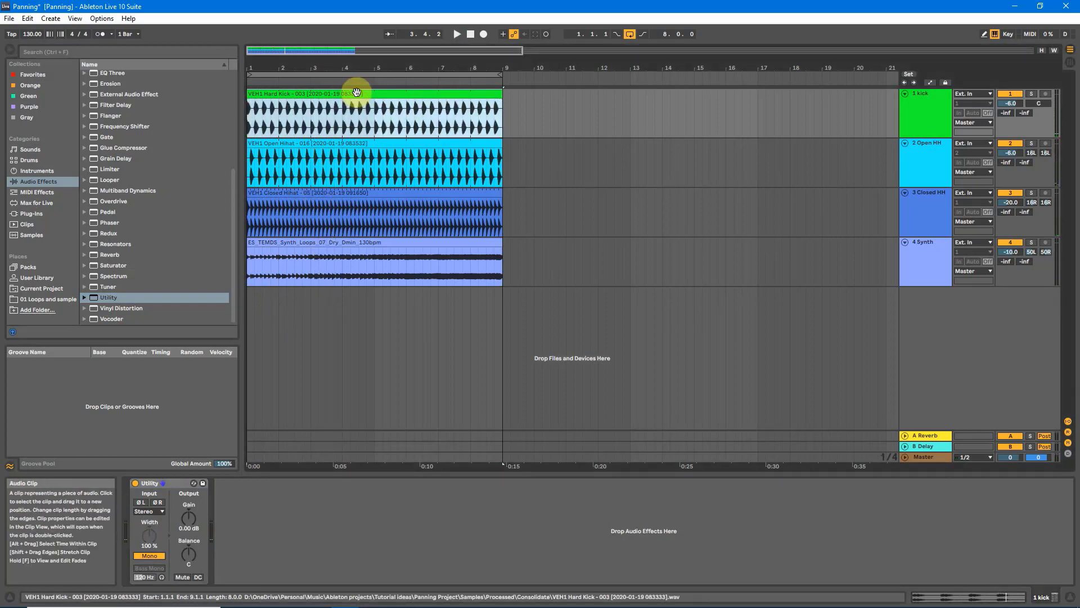